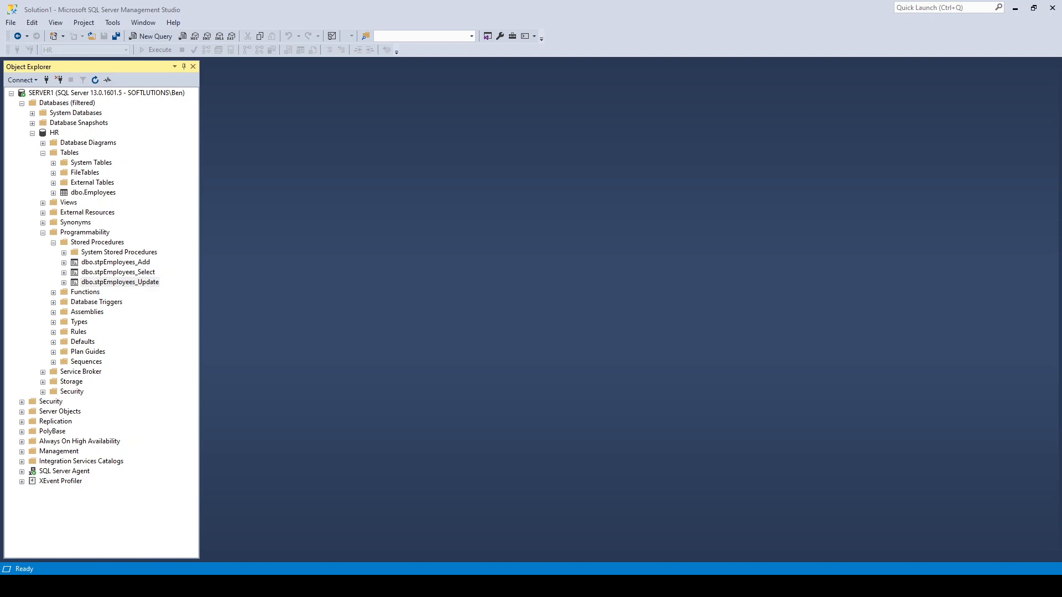
Open the stpEmployees_Update stored procedure for modification and examine its parameters, UPDATE statement and WHERE clause
{"action": "right_click", "coordinate": [120, 283]}
{"action": "left_click", "coordinate": [139, 301]}
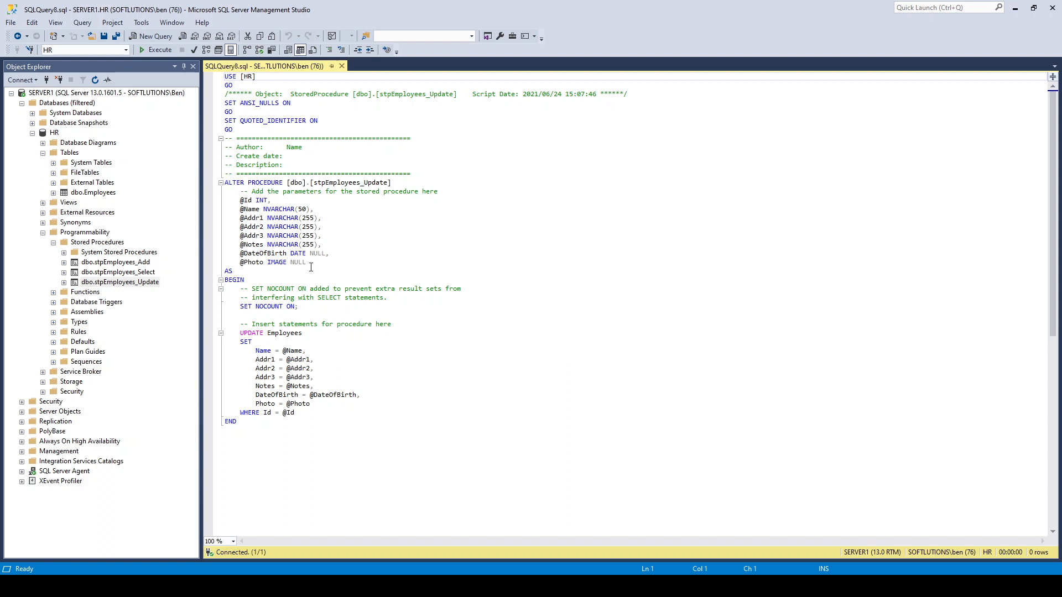
{"action": "left_click_drag", "start_coordinate": [309, 263], "coordinate": [226, 201]}
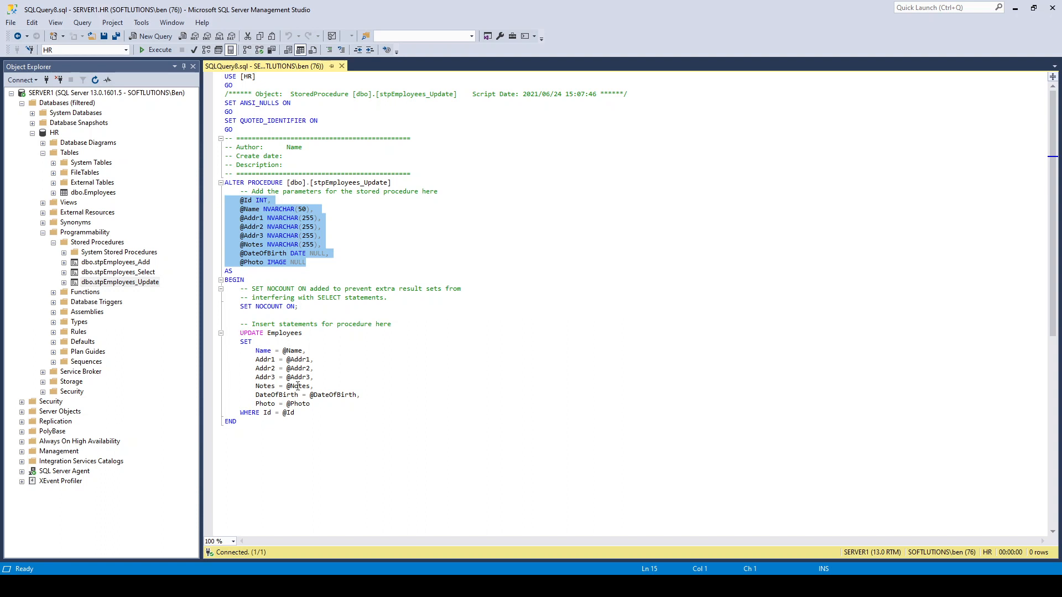
{"action": "left_click_drag", "start_coordinate": [317, 405], "coordinate": [224, 333]}
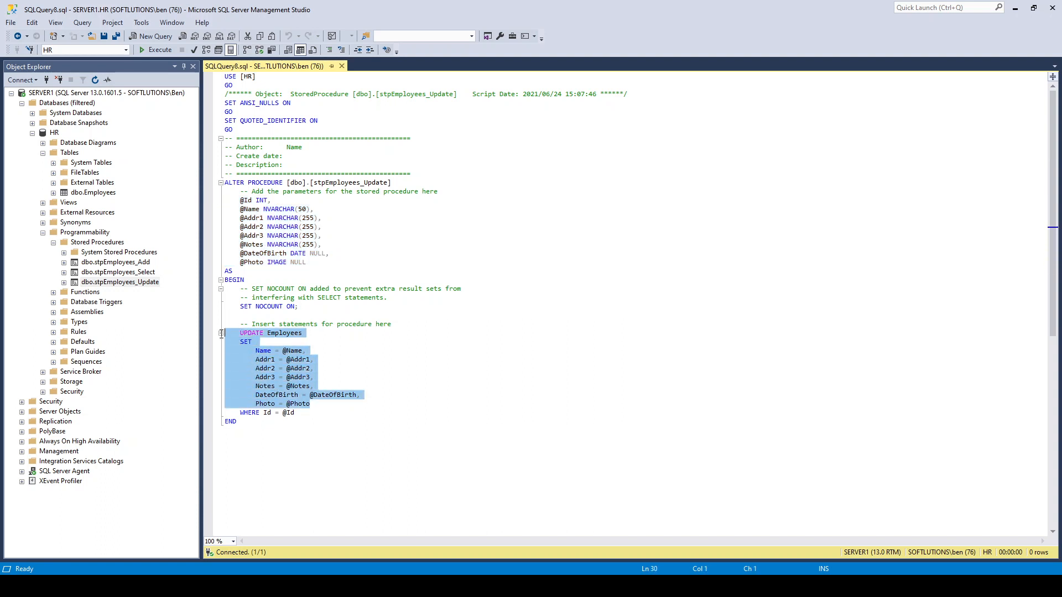
{"action": "left_click_drag", "start_coordinate": [314, 412], "coordinate": [230, 414]}
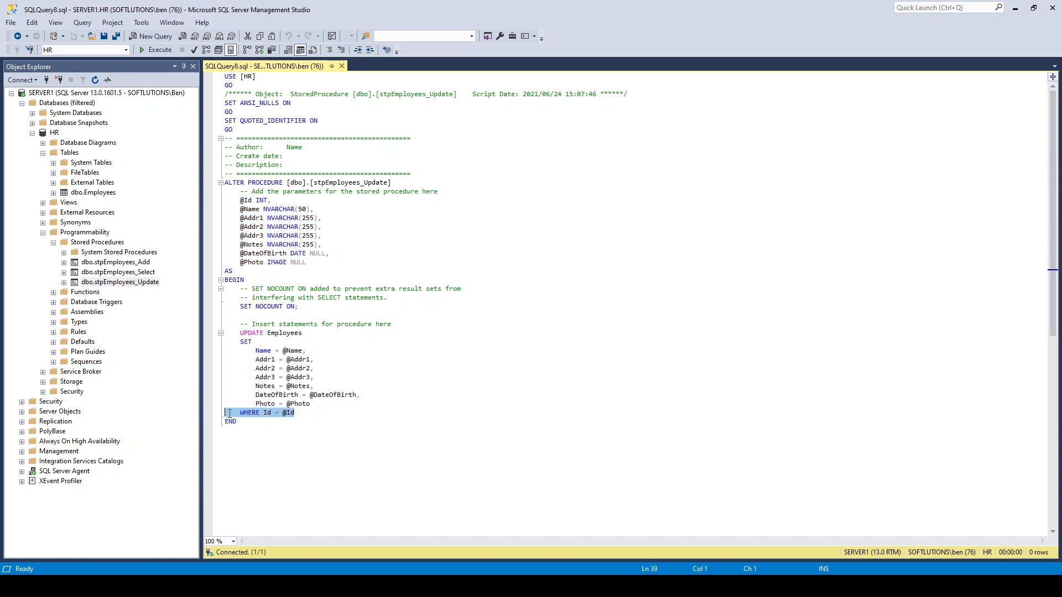
{"action": "left_click", "coordinate": [426, 419]}
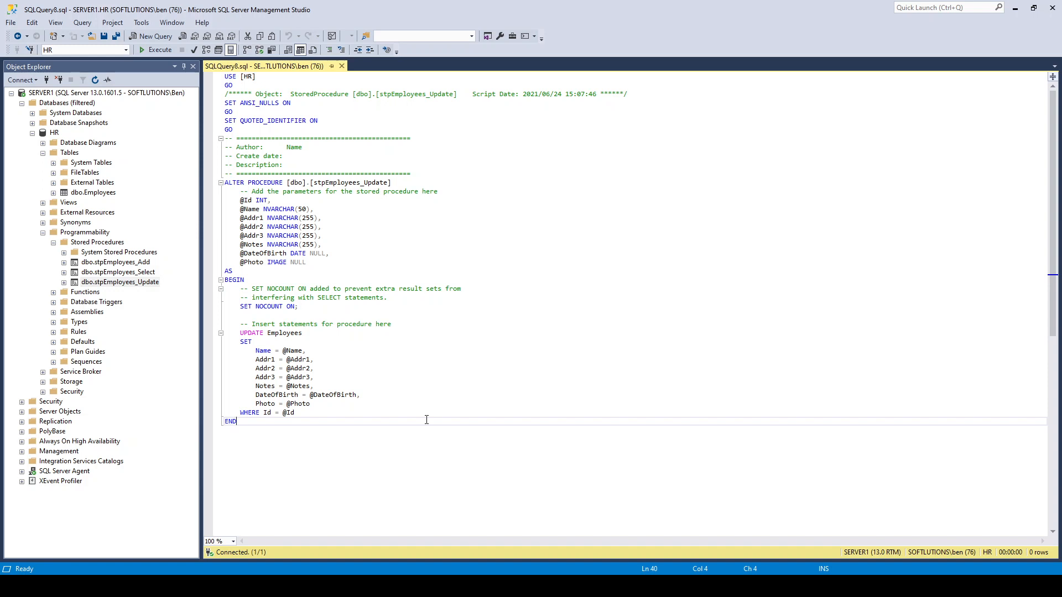
Switch to the FrameworX DataViews page in the browser and open the actions of the Employees Manager DataView
{"action": "left_click", "coordinate": [408, 374]}
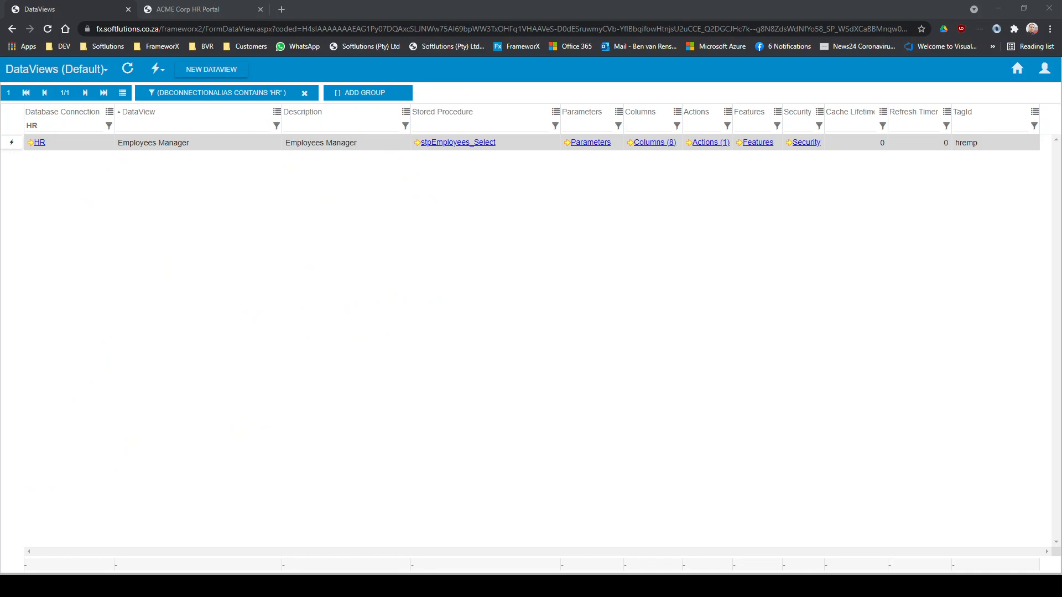
{"action": "key", "text": "alt+Tab"}
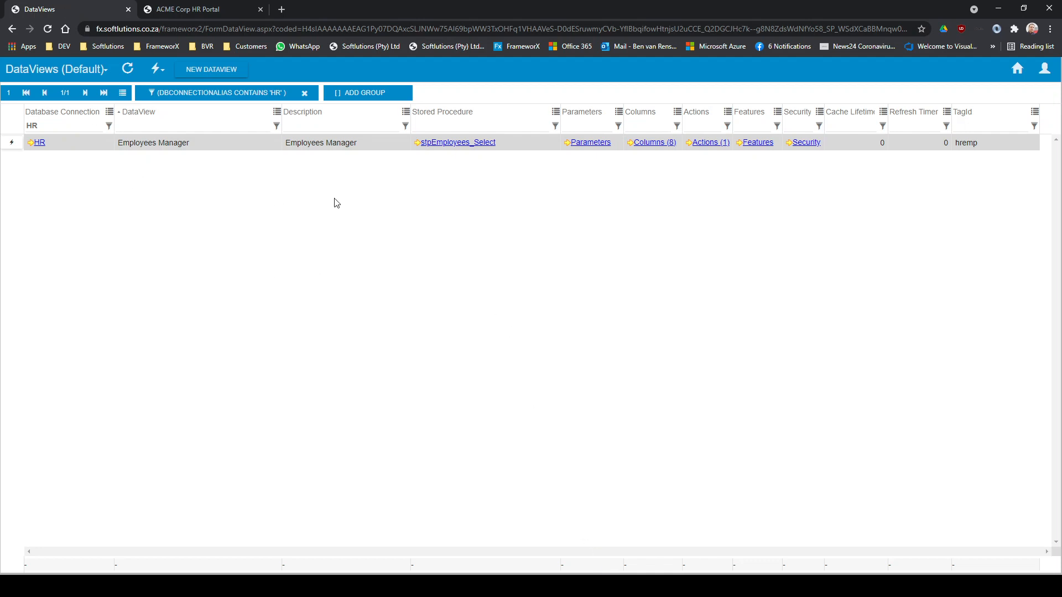
{"action": "left_click", "coordinate": [711, 143]}
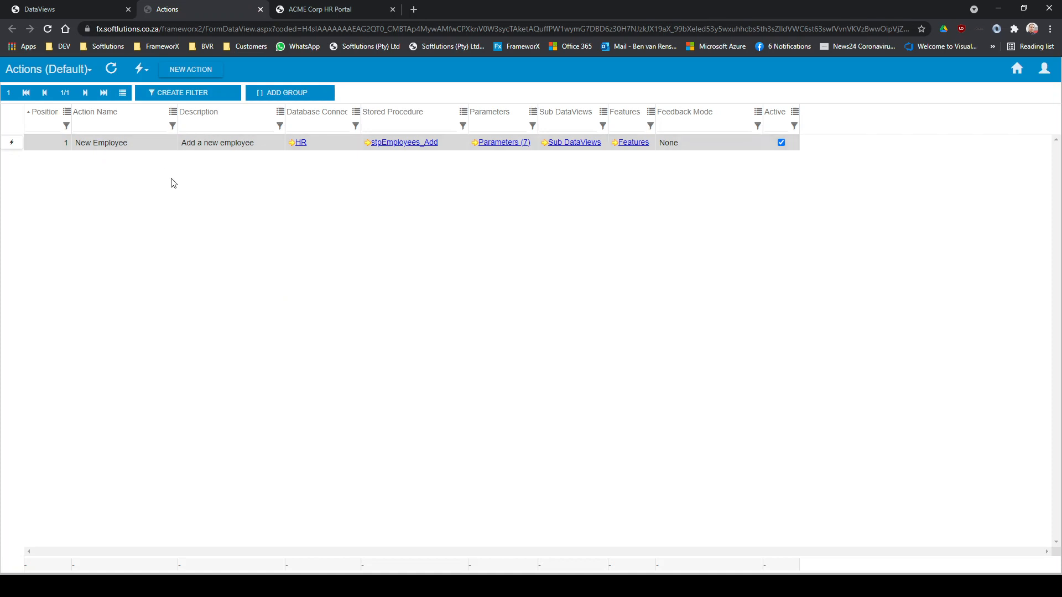
Start a new action named "Update Employee" with the description "Update employee info"
{"action": "left_click", "coordinate": [183, 75]}
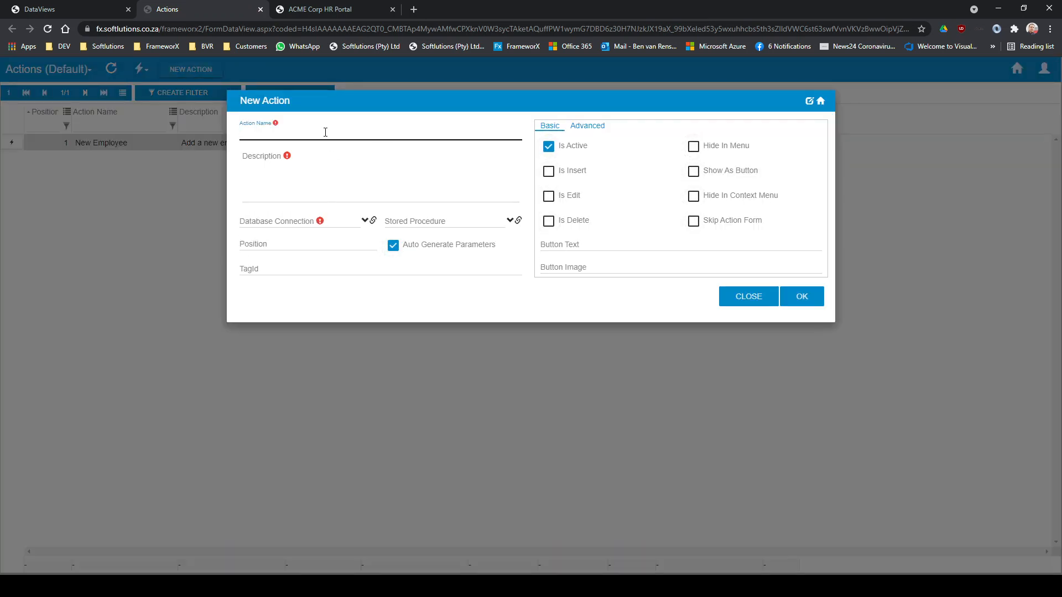
{"action": "type", "text": "Update Employee"}
{"action": "left_click", "coordinate": [339, 174]}
{"action": "type", "text": "U"}
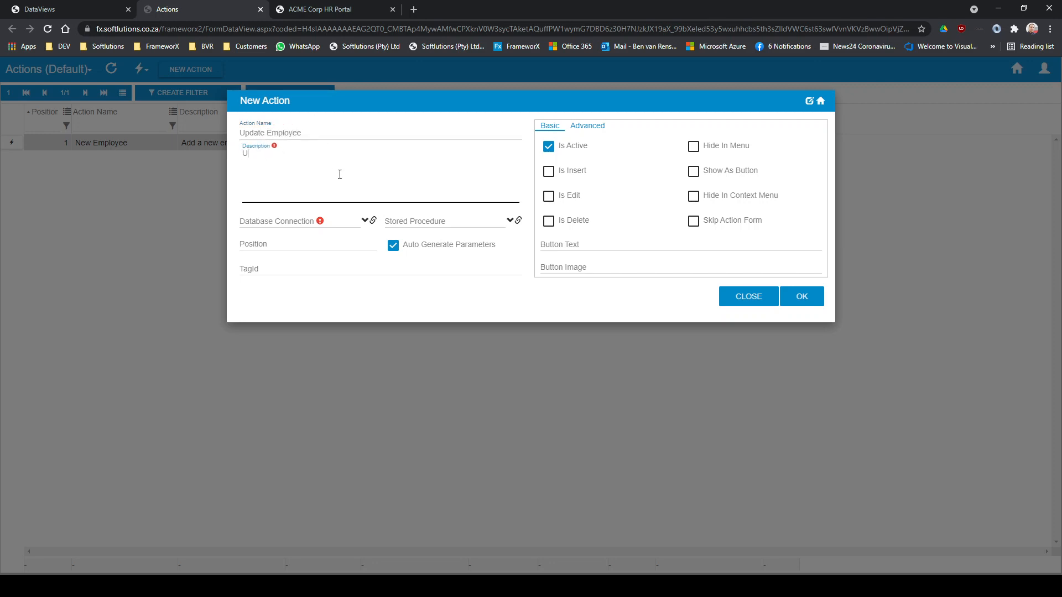
{"action": "type", "text": "pdate employee info"}
Set the new action's database connection to HR and its stored procedure to stpEmployees_Update
{"action": "left_click", "coordinate": [346, 220]}
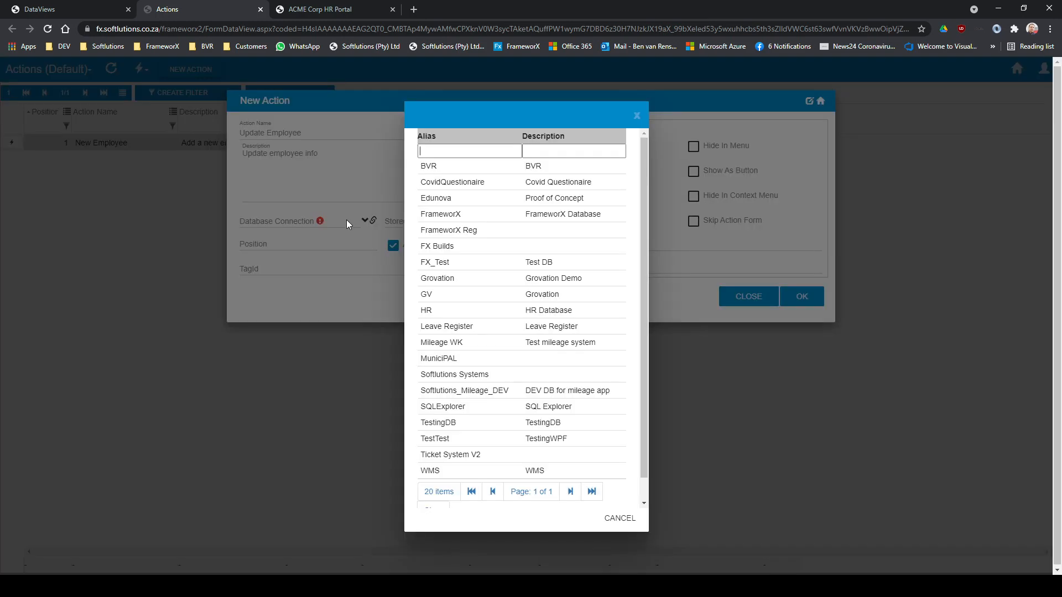
{"action": "left_click", "coordinate": [429, 320]}
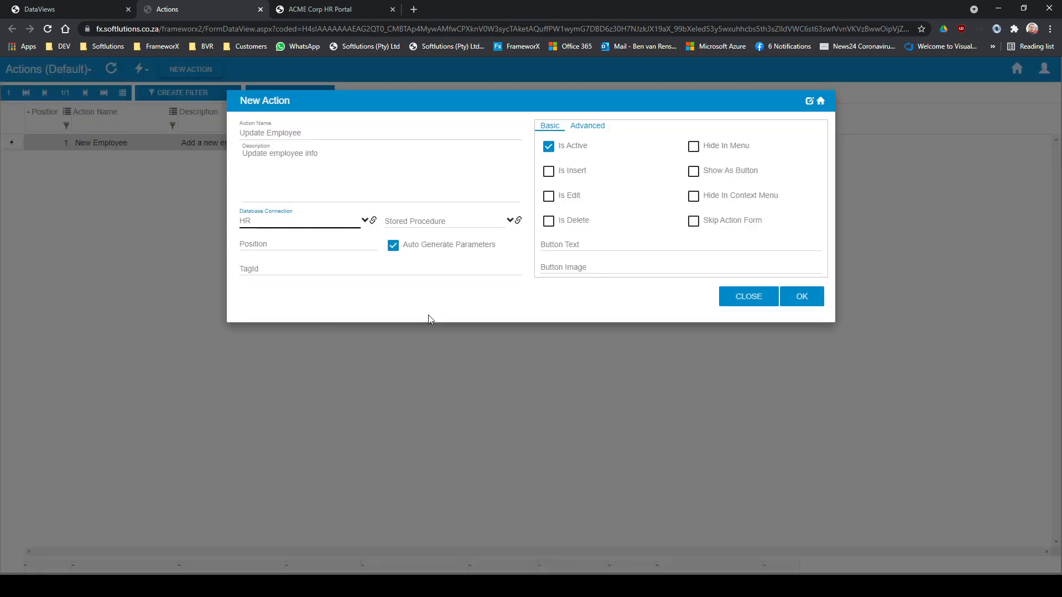
{"action": "left_click", "coordinate": [468, 222]}
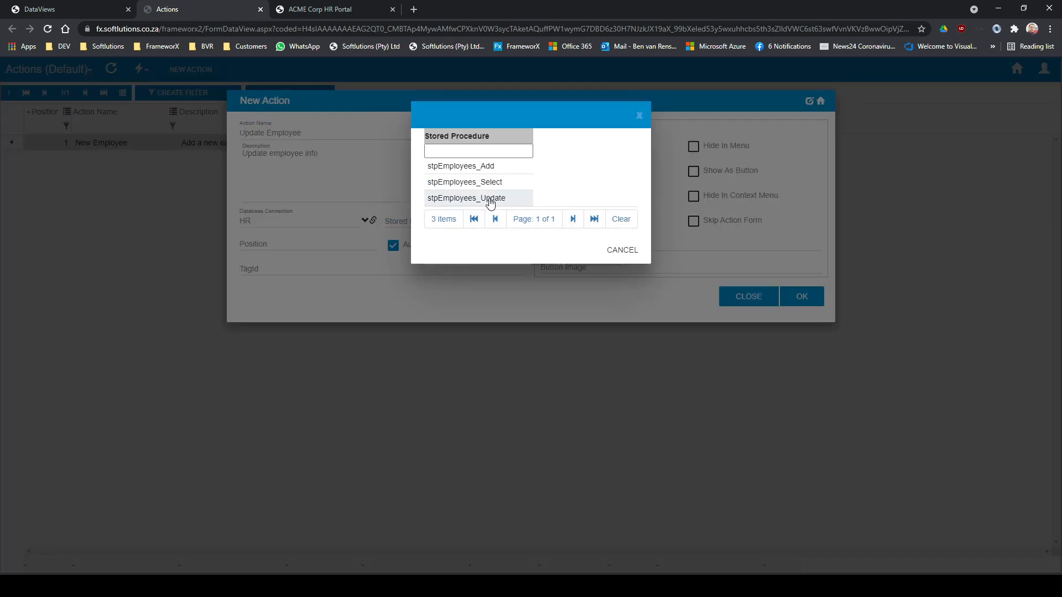
{"action": "left_click", "coordinate": [490, 200]}
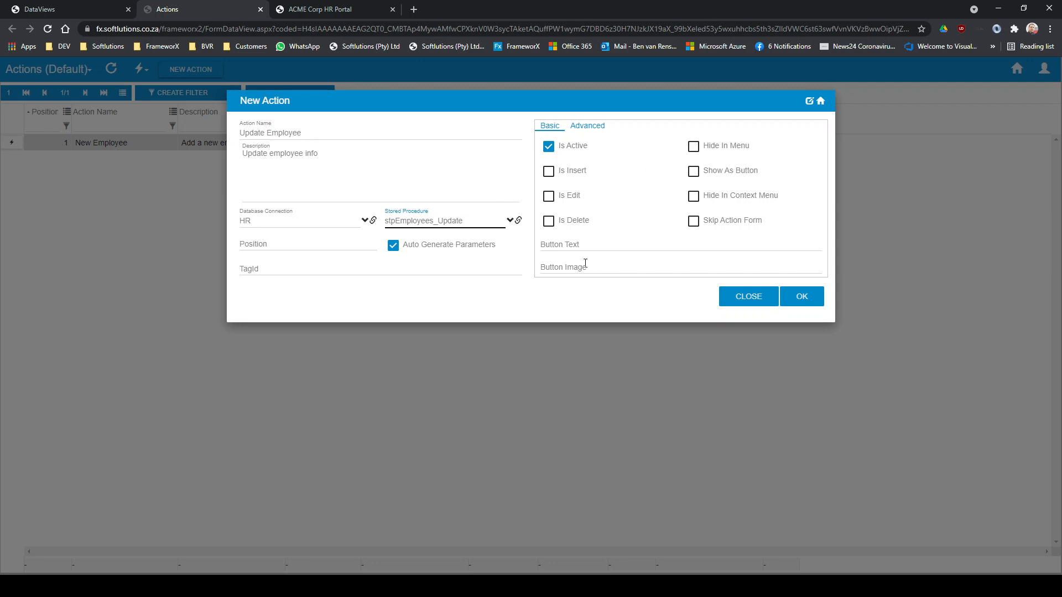
Enable Is Edit and Hide In Menu for the new action and save it
{"action": "left_click", "coordinate": [555, 199]}
{"action": "left_click", "coordinate": [695, 149]}
{"action": "left_click", "coordinate": [805, 298]}
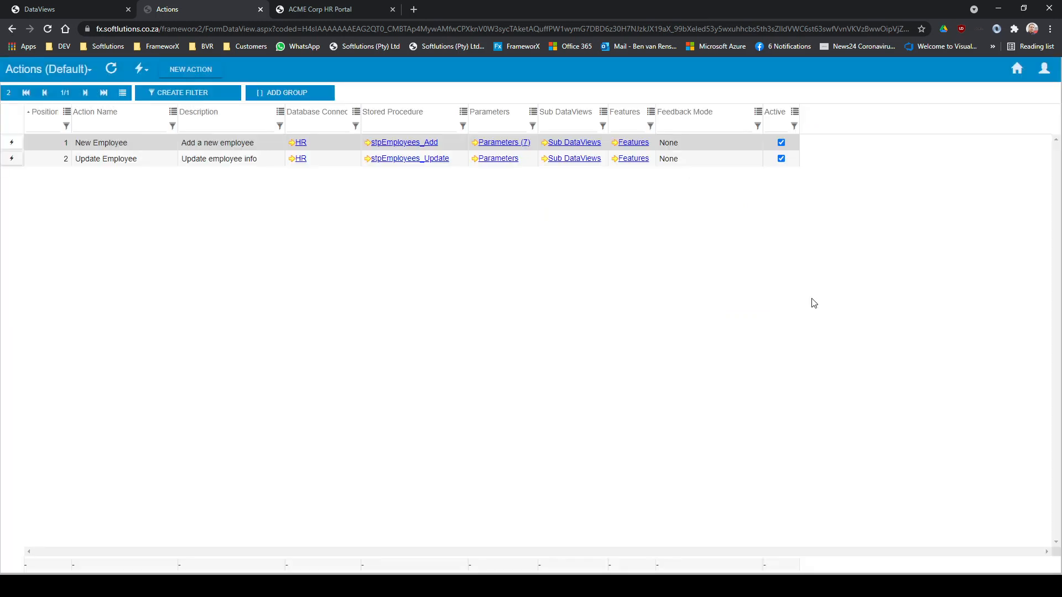
Open the parameters of the Update Employee action and generate its action parameters
{"action": "left_click", "coordinate": [185, 161]}
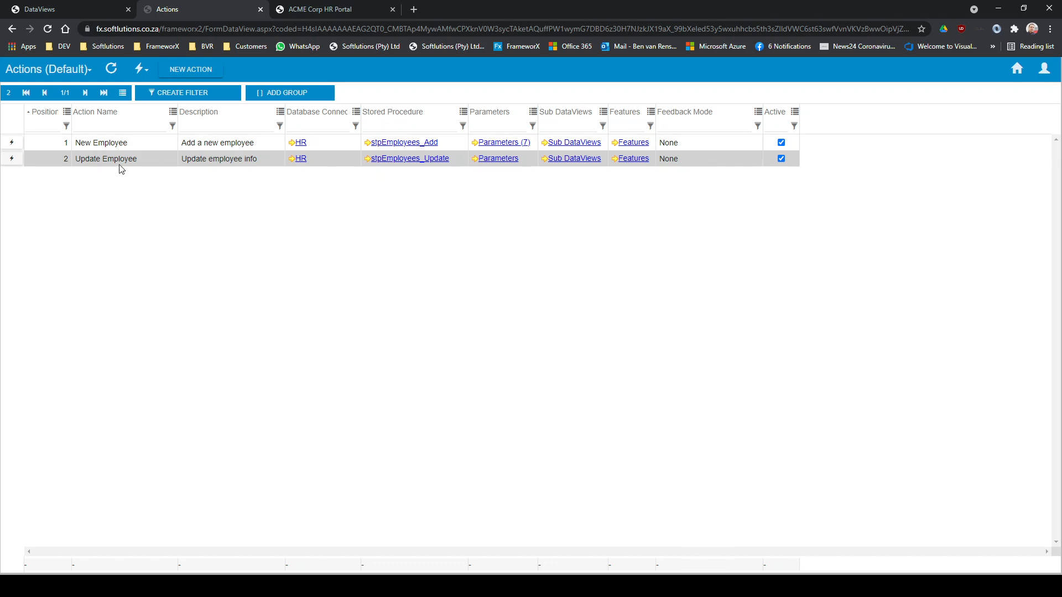
{"action": "left_click", "coordinate": [497, 159]}
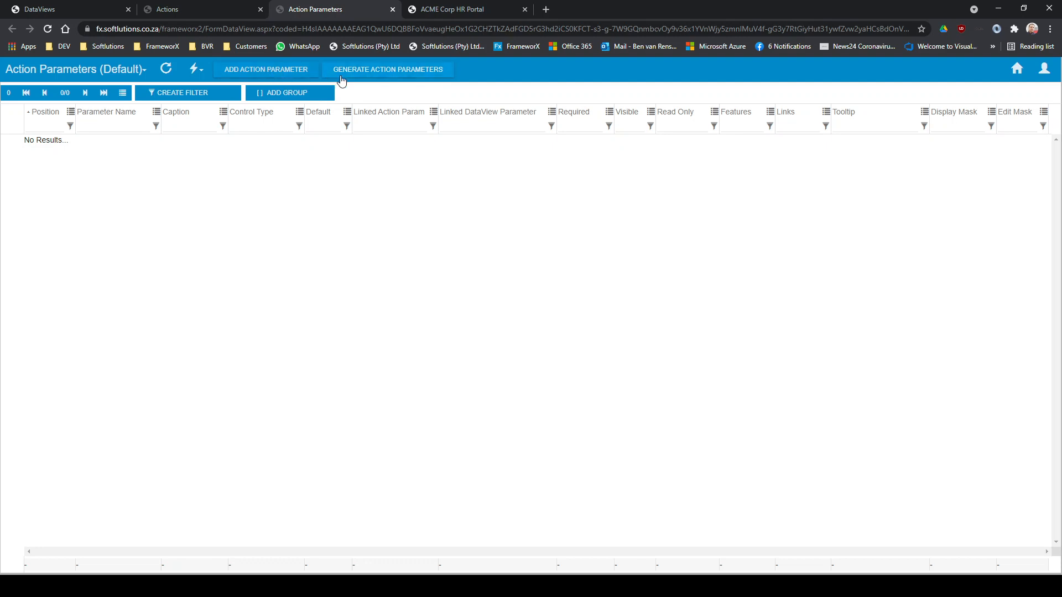
{"action": "left_click", "coordinate": [360, 69]}
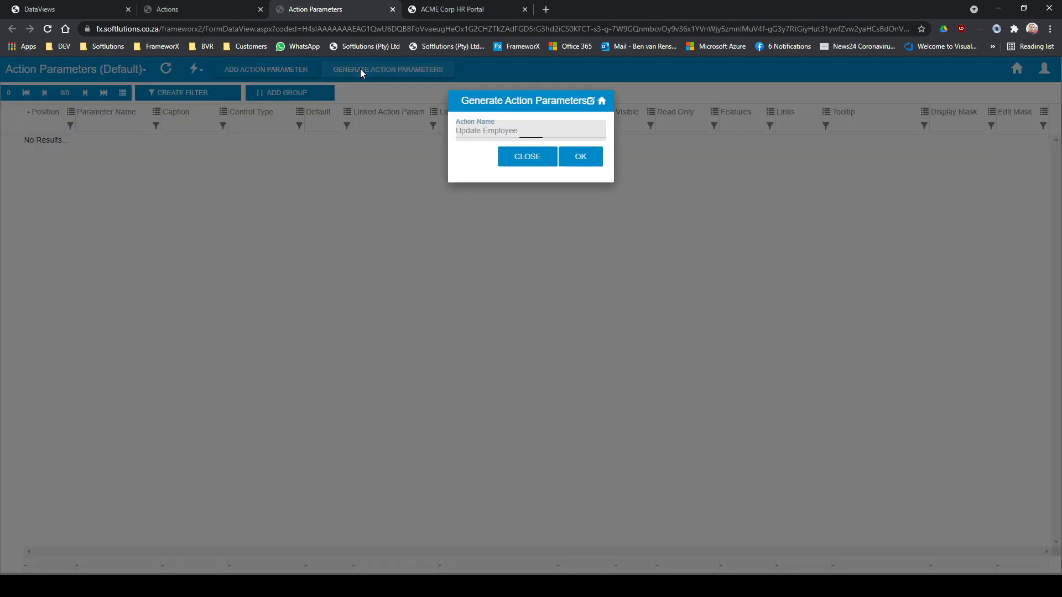
{"action": "left_click", "coordinate": [593, 159]}
{"action": "left_click", "coordinate": [630, 88]}
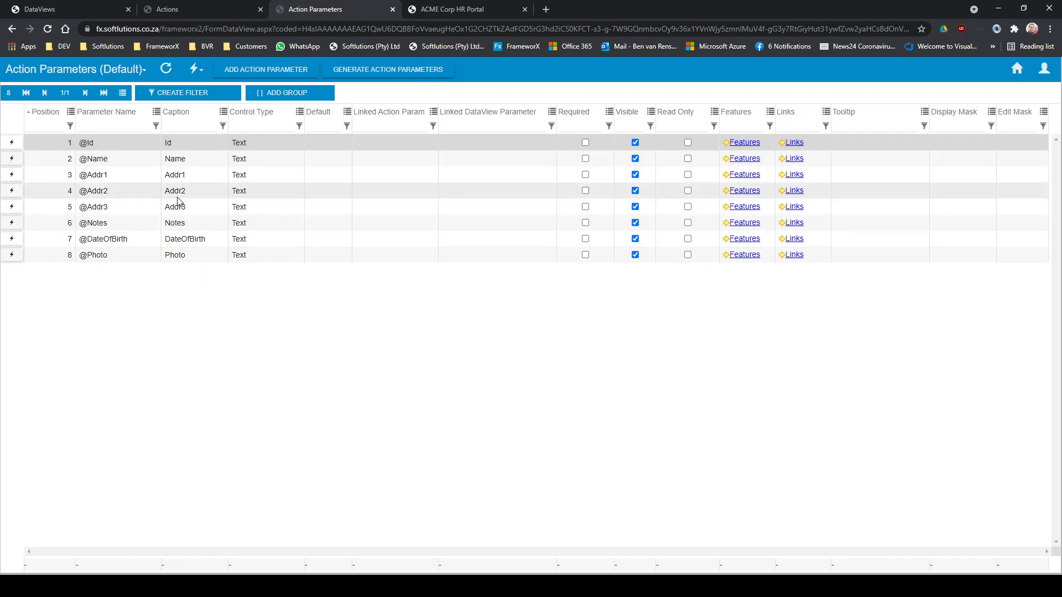
{"action": "double_click", "coordinate": [186, 239]}
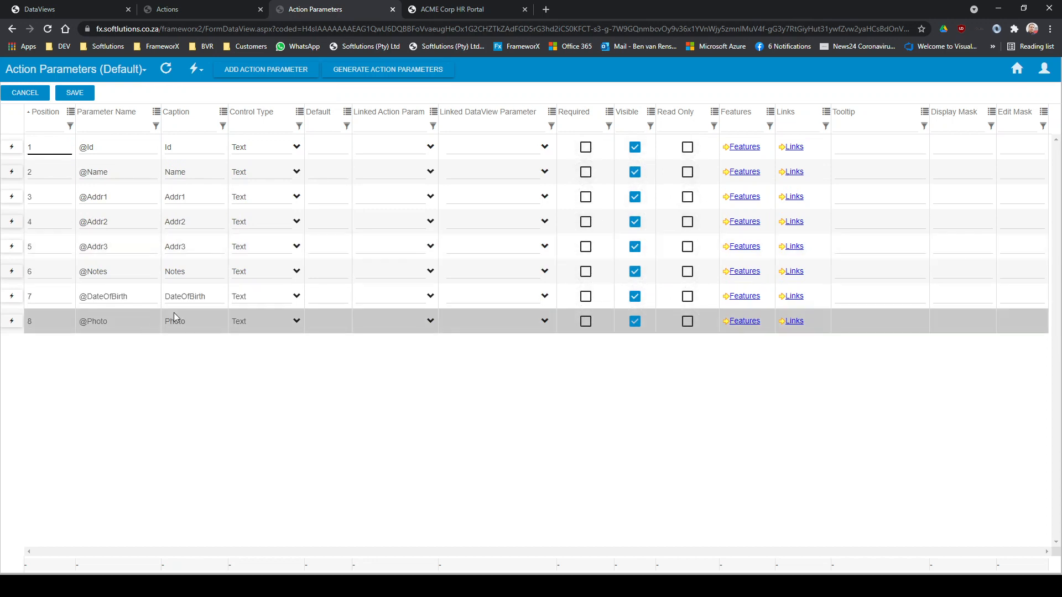
{"action": "double_click", "coordinate": [187, 297]}
{"action": "type", "text": "Da"}
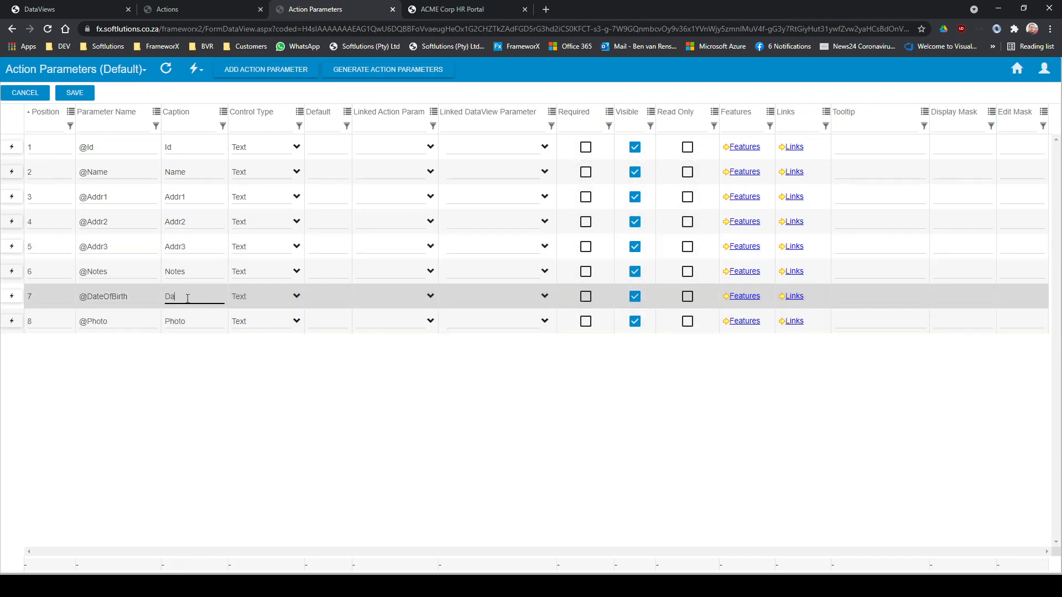
{"action": "type", "text": "te of Birth"}
{"action": "left_click", "coordinate": [296, 321]}
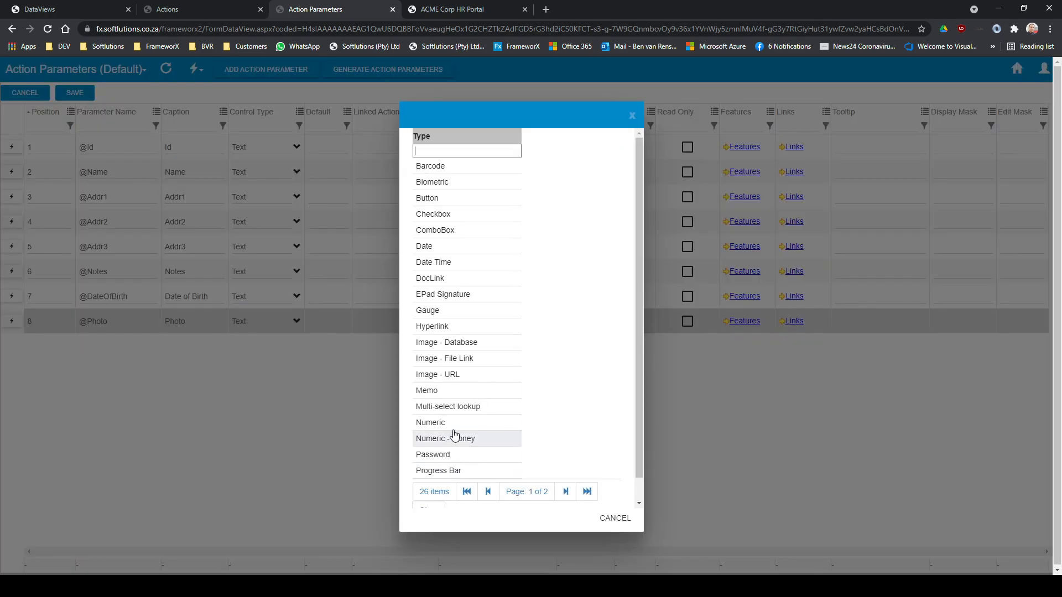
{"action": "left_click", "coordinate": [440, 347]}
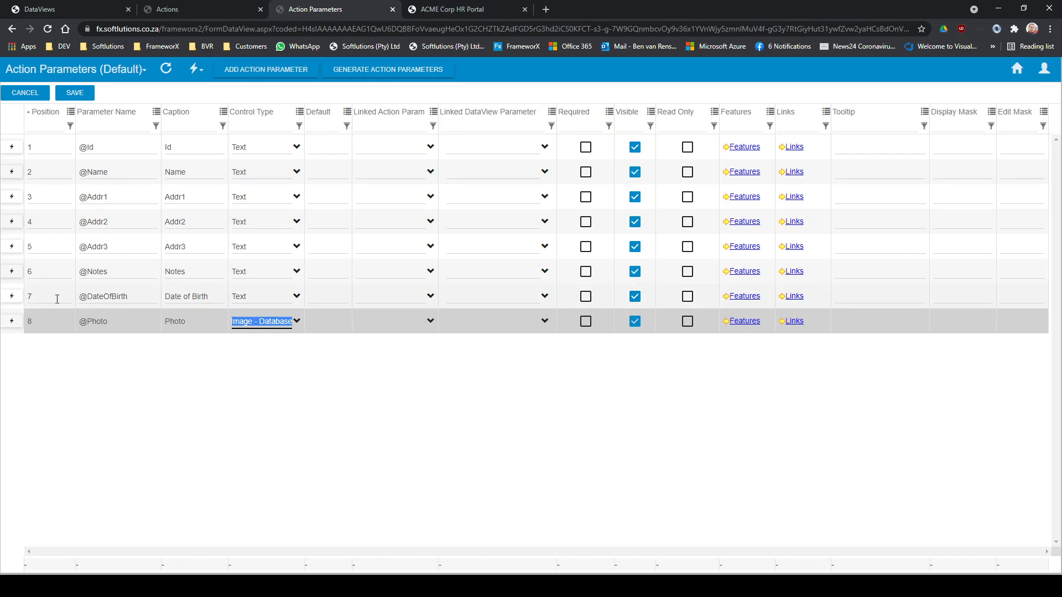
{"action": "left_click", "coordinate": [297, 299]}
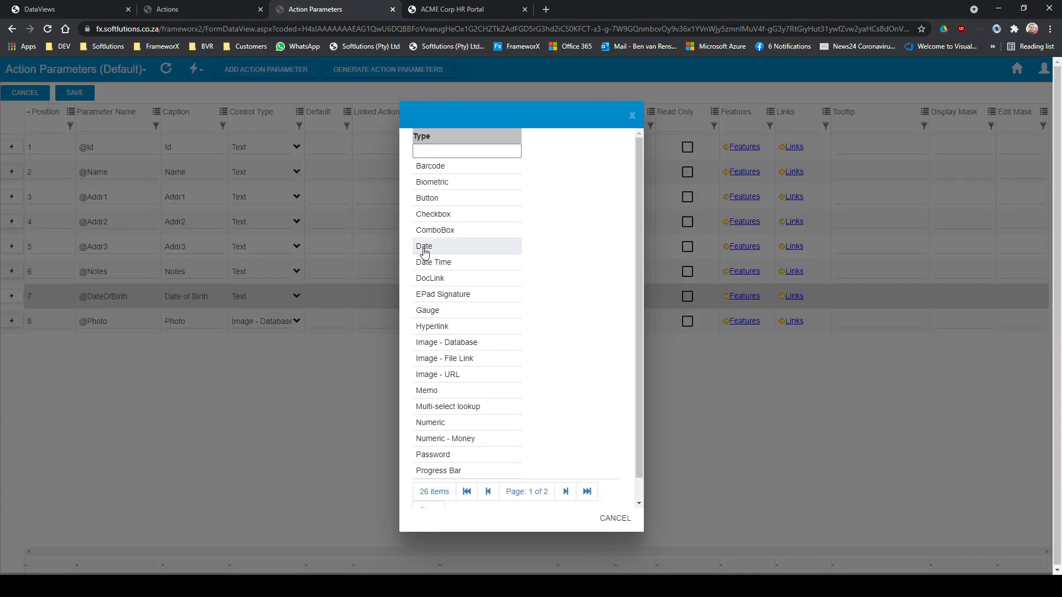
{"action": "left_click", "coordinate": [424, 250]}
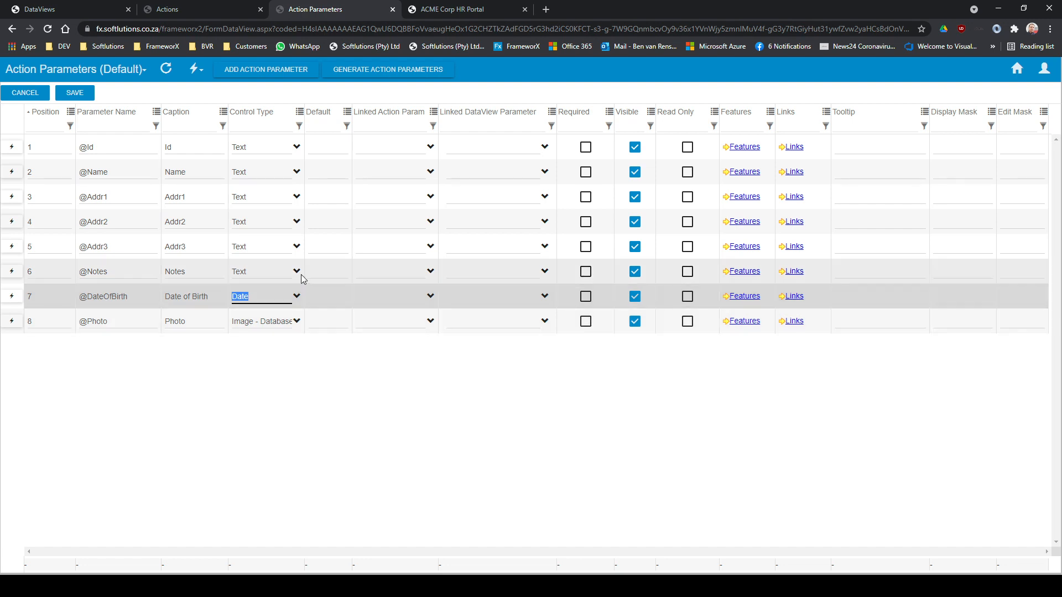
{"action": "left_click", "coordinate": [331, 147]}
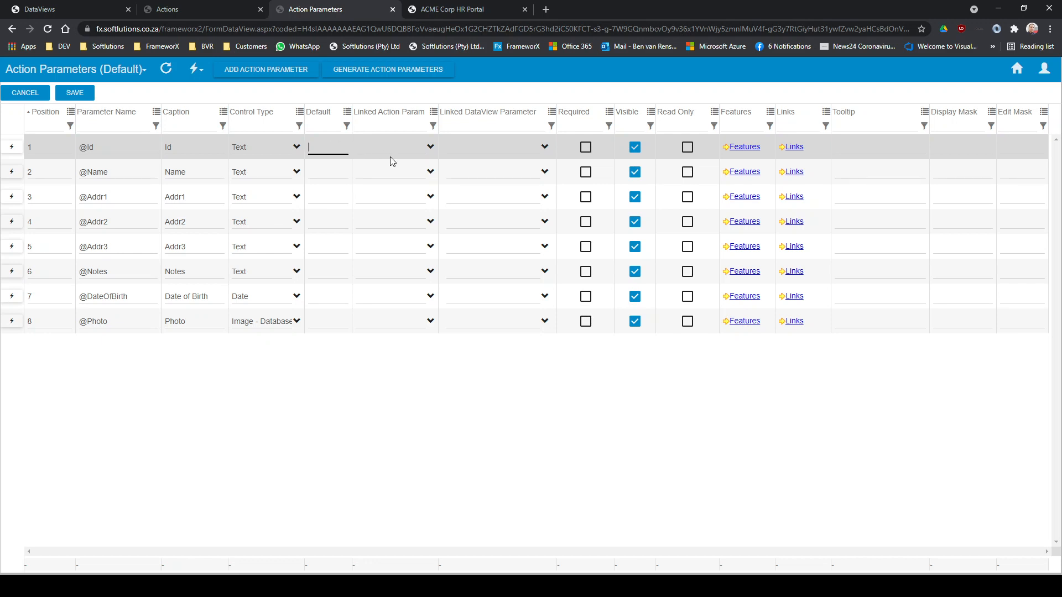
{"action": "left_click", "coordinate": [416, 150]}
{"action": "left_click", "coordinate": [434, 167]}
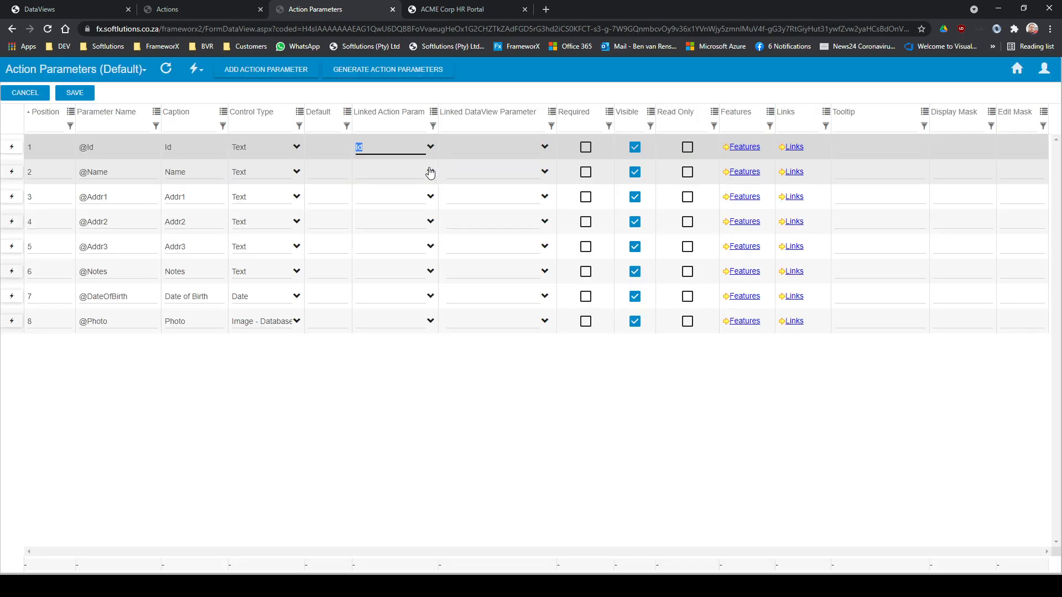
{"action": "left_click", "coordinate": [433, 171]}
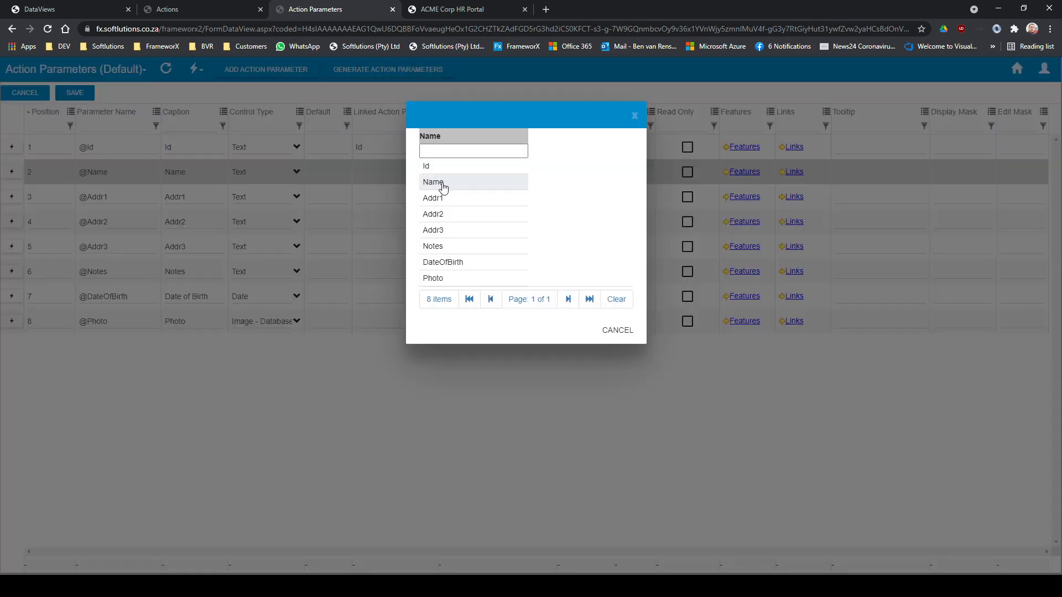
{"action": "left_click", "coordinate": [431, 185]}
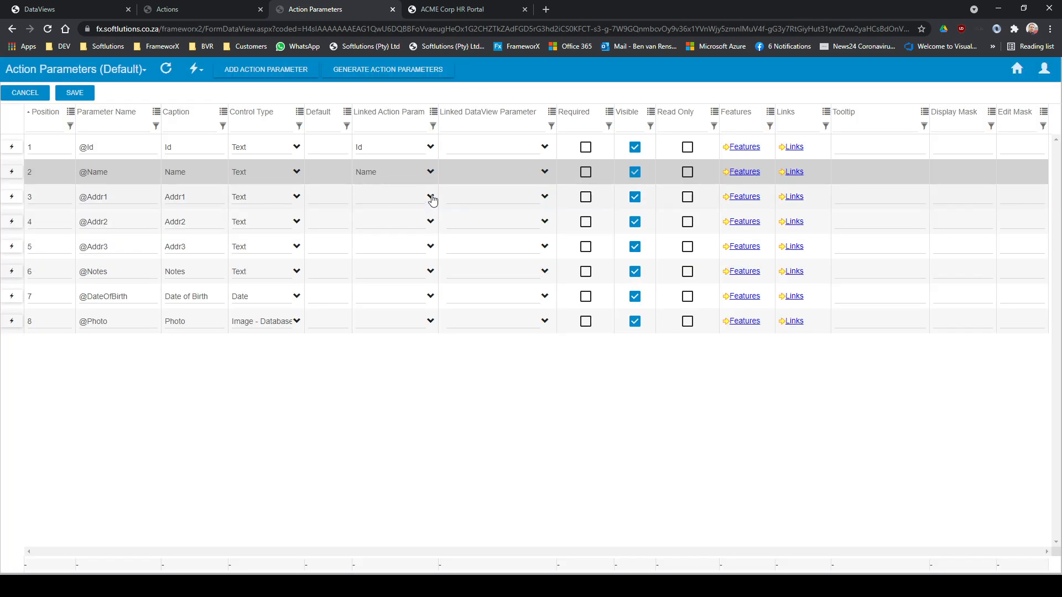
{"action": "left_click", "coordinate": [432, 201]}
{"action": "left_click", "coordinate": [429, 207]}
{"action": "left_click", "coordinate": [430, 222]}
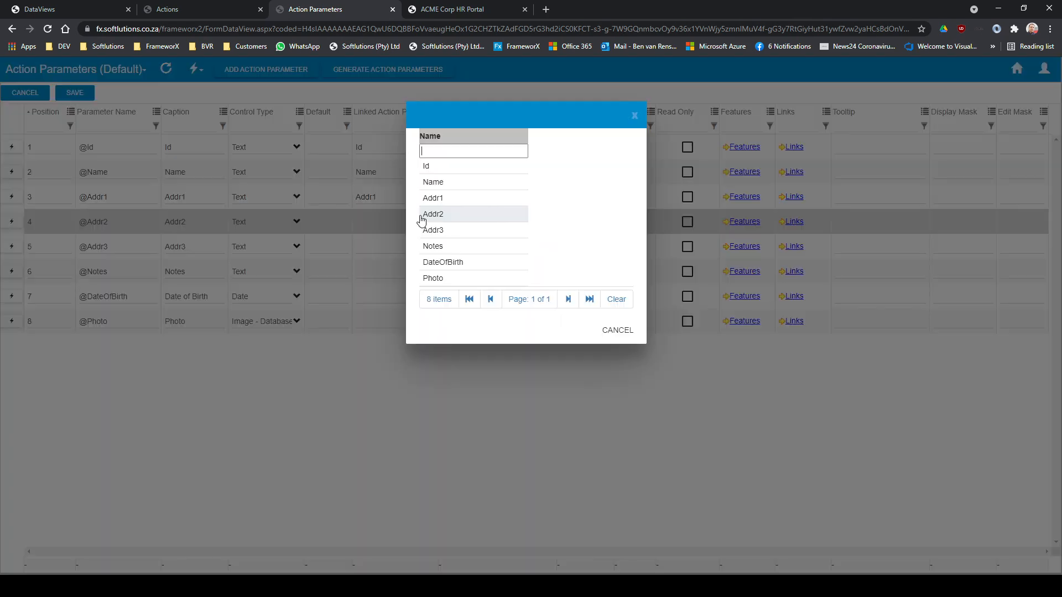
{"action": "left_click", "coordinate": [435, 216]}
{"action": "left_click", "coordinate": [398, 243]}
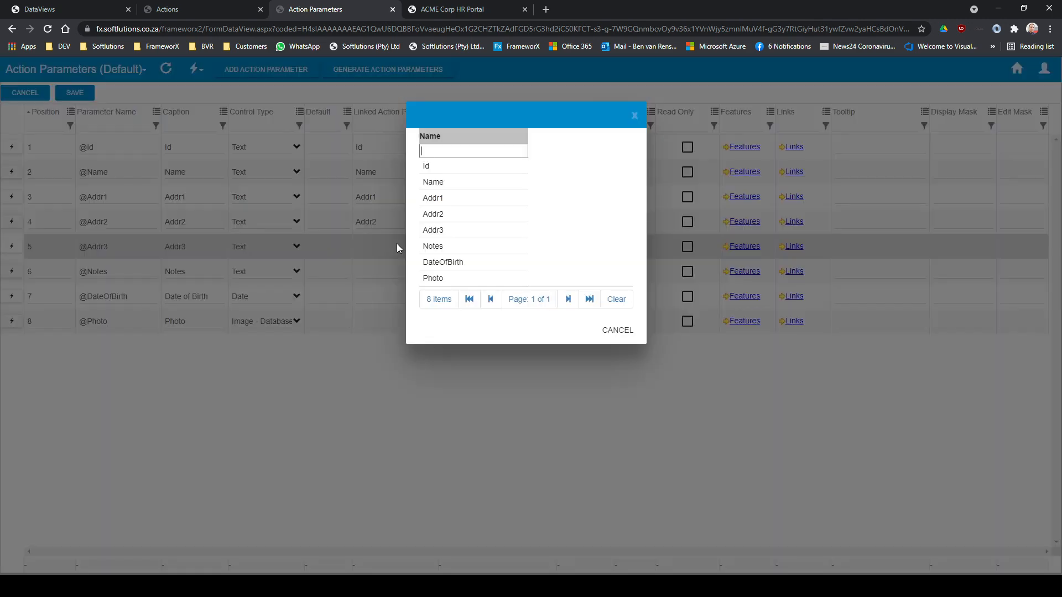
{"action": "left_click", "coordinate": [443, 231]}
{"action": "left_click", "coordinate": [416, 268]}
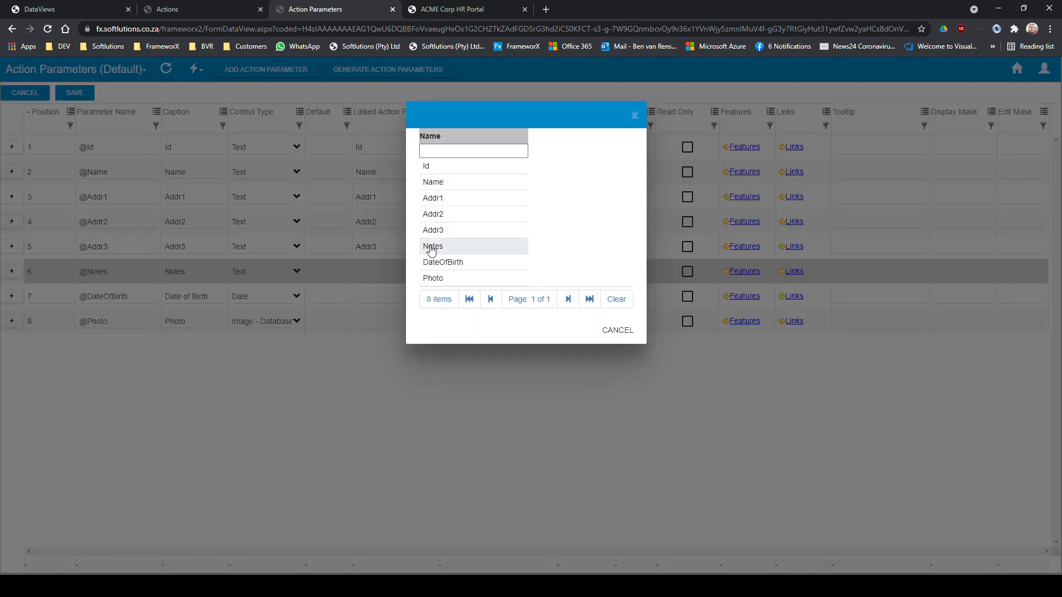
{"action": "left_click", "coordinate": [432, 248]}
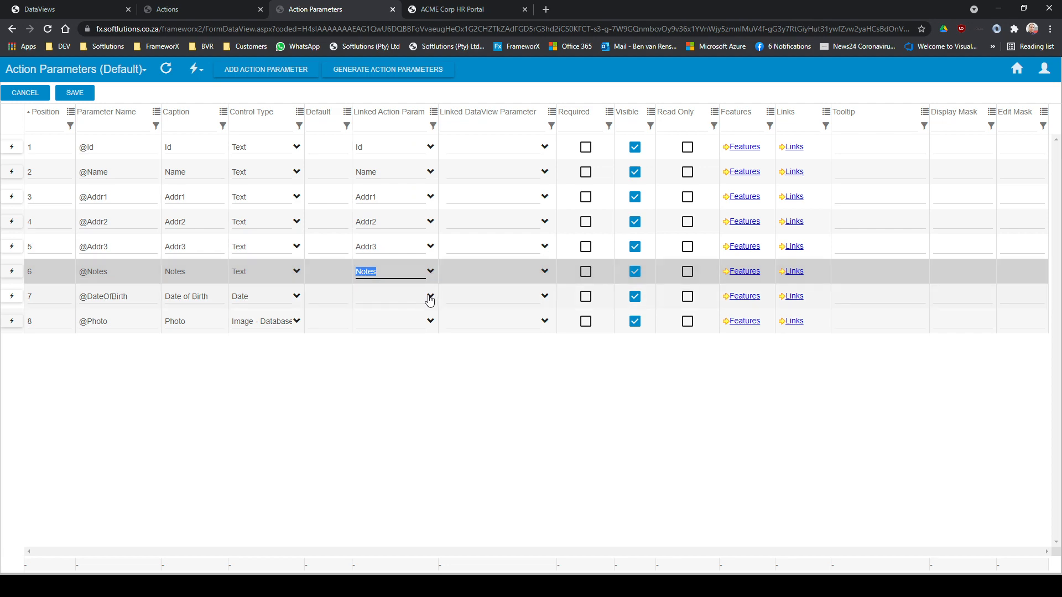
{"action": "left_click", "coordinate": [431, 299]}
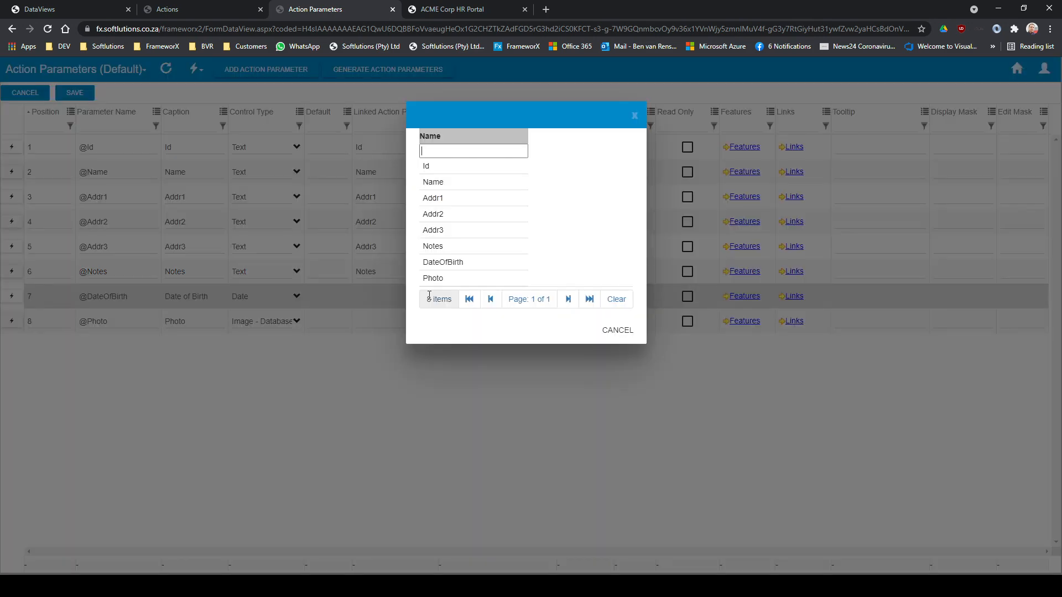
{"action": "left_click", "coordinate": [439, 264]}
{"action": "left_click", "coordinate": [426, 318]}
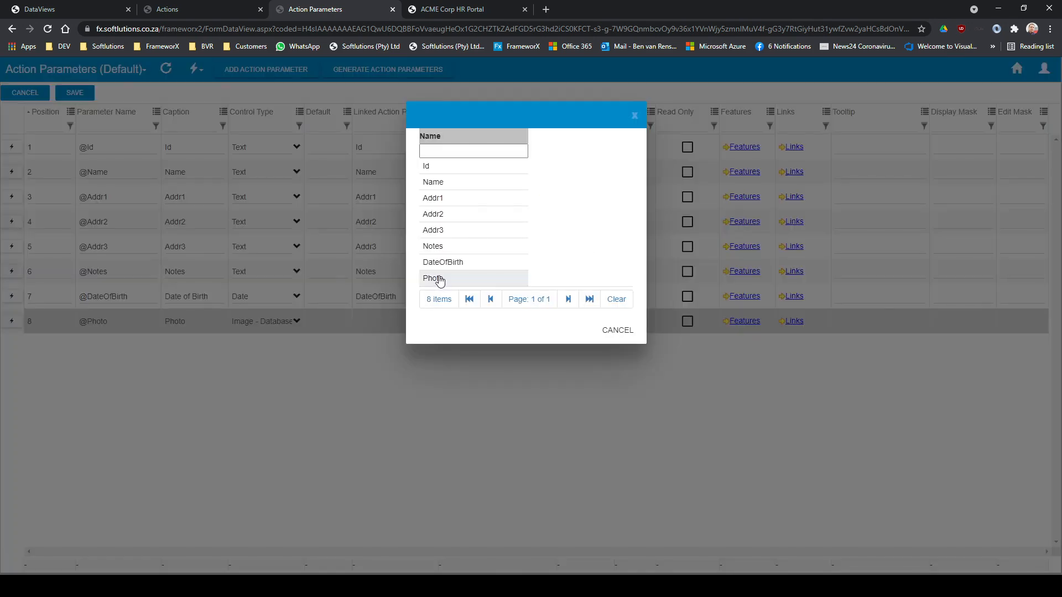
{"action": "left_click", "coordinate": [434, 278]}
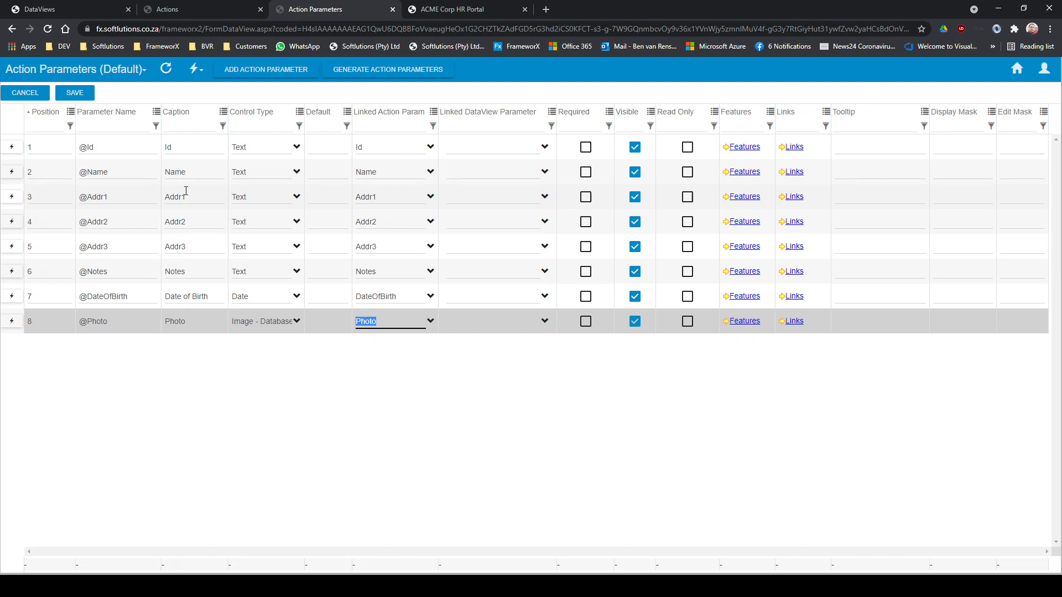
{"action": "left_click", "coordinate": [127, 145]}
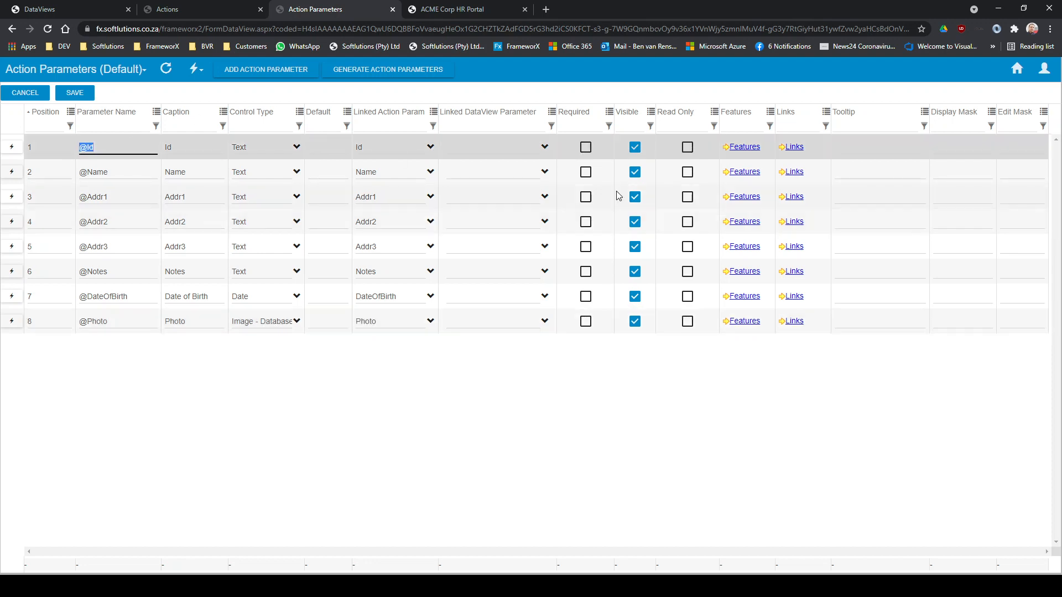
{"action": "left_click", "coordinate": [691, 148]}
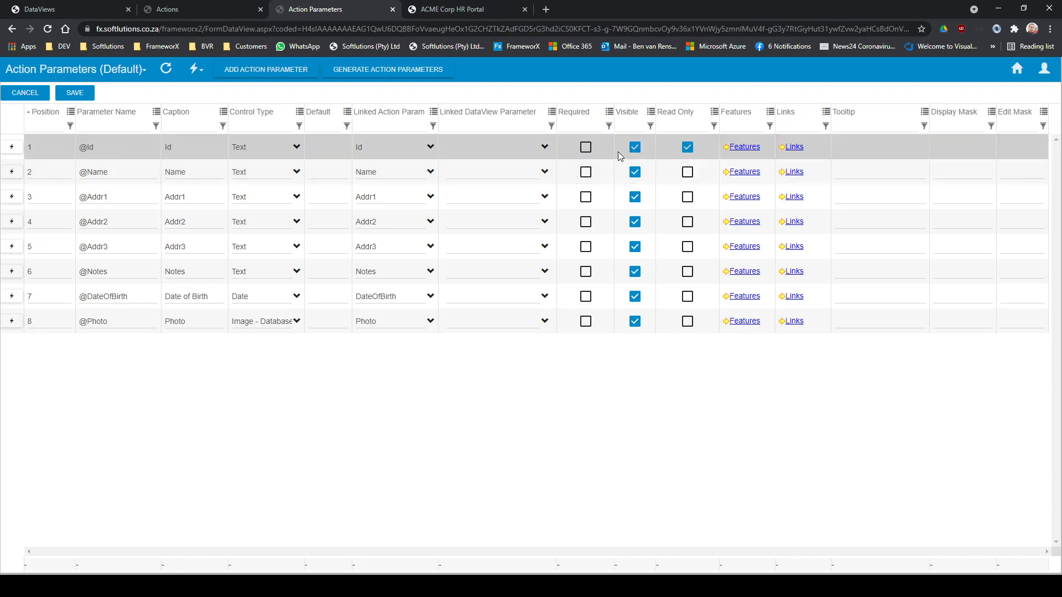
{"action": "left_click", "coordinate": [635, 148]}
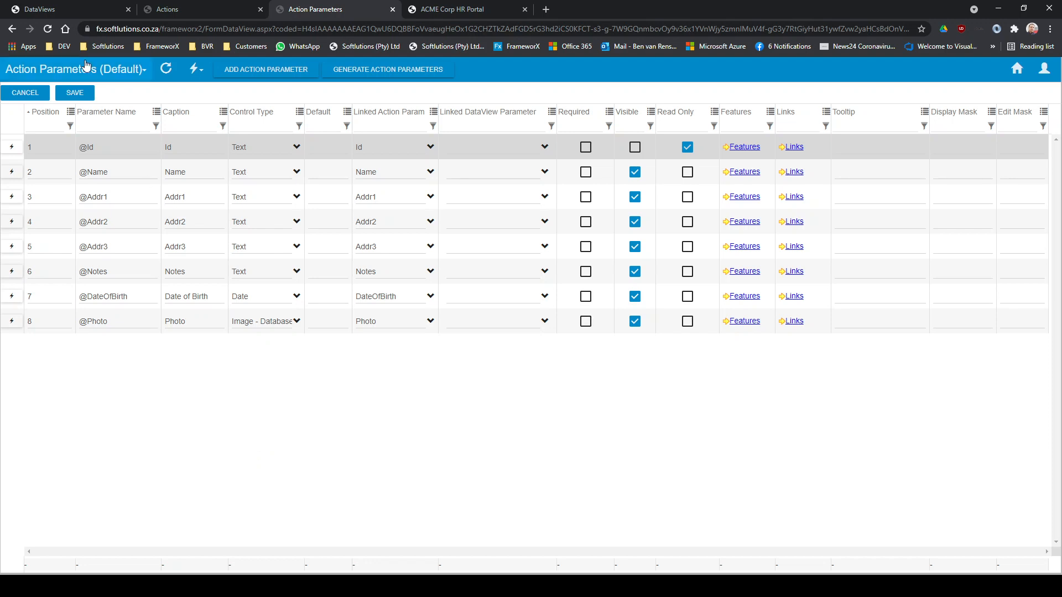
{"action": "left_click", "coordinate": [74, 94]}
{"action": "left_click", "coordinate": [629, 91]}
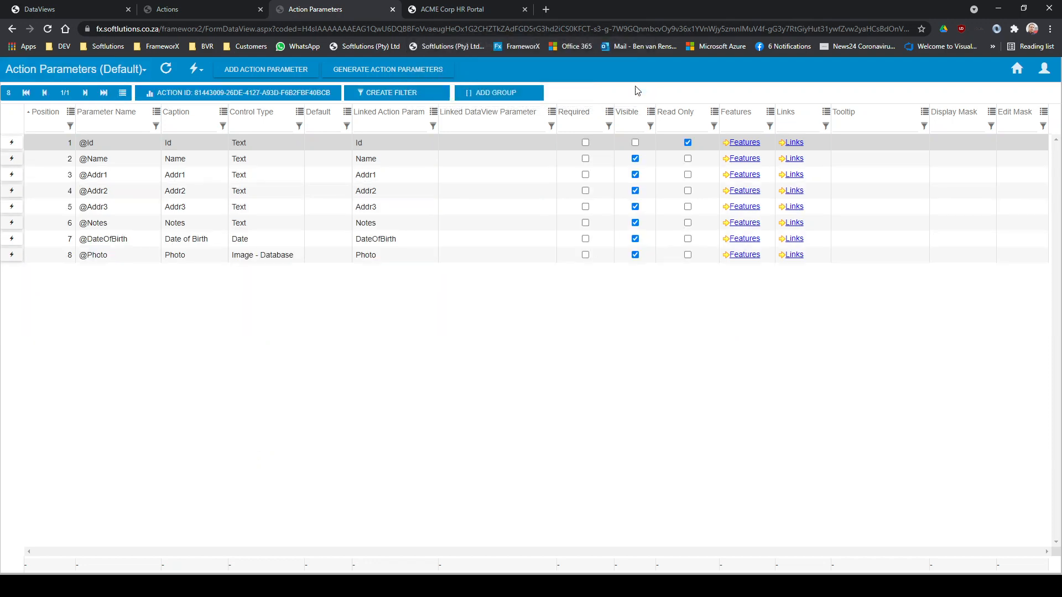
Close the Action Parameters page and refresh the Actions and DataViews lists
{"action": "left_click", "coordinate": [393, 9]}
{"action": "left_click", "coordinate": [110, 72]}
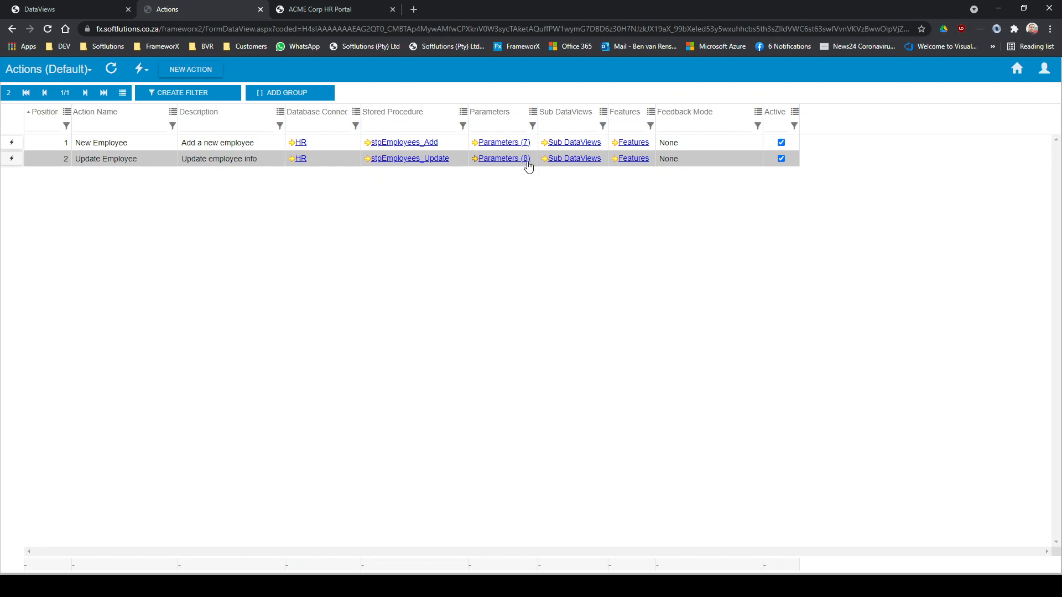
{"action": "left_click", "coordinate": [88, 11]}
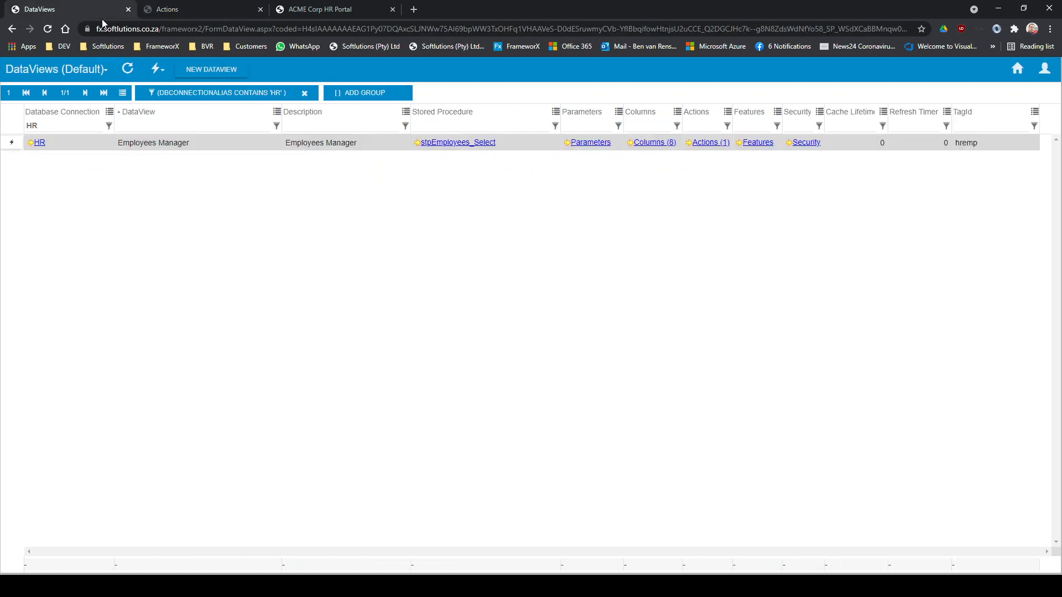
{"action": "left_click", "coordinate": [126, 69]}
Switch to the ACME Corp HR Portal and open the management list of Employees
{"action": "left_click", "coordinate": [312, 11]}
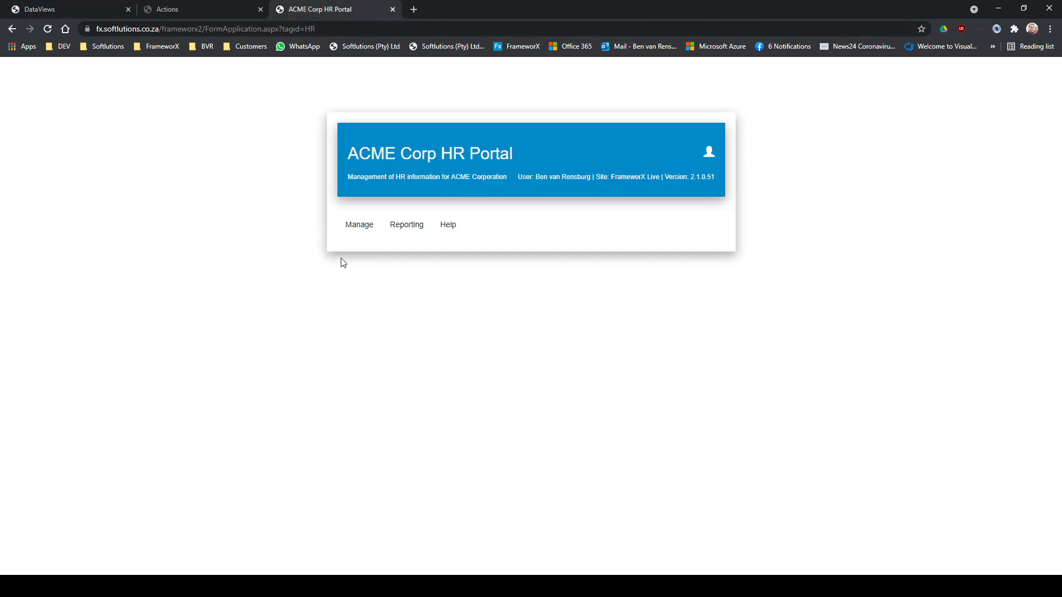
{"action": "left_click", "coordinate": [357, 225]}
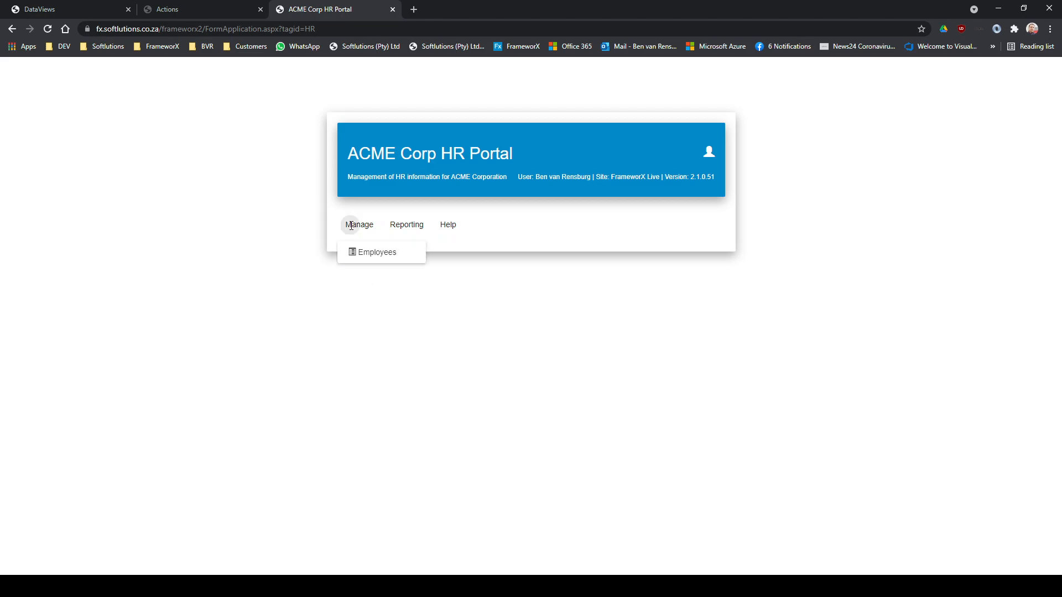
{"action": "left_click", "coordinate": [372, 260]}
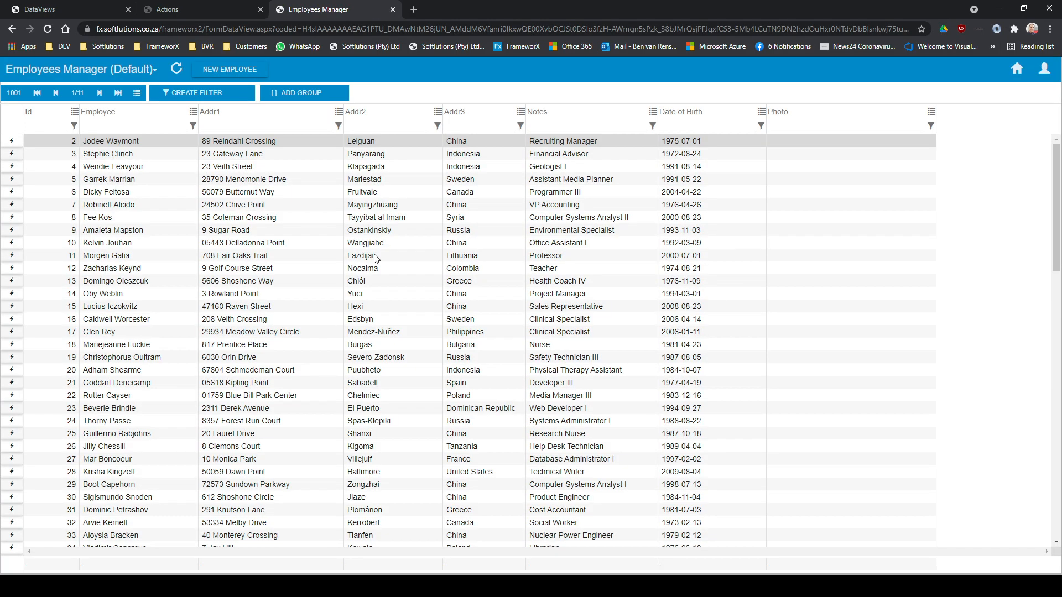
Run Update Employee on the first employee in the list, add a photo to the record and save it
{"action": "left_click", "coordinate": [307, 306]}
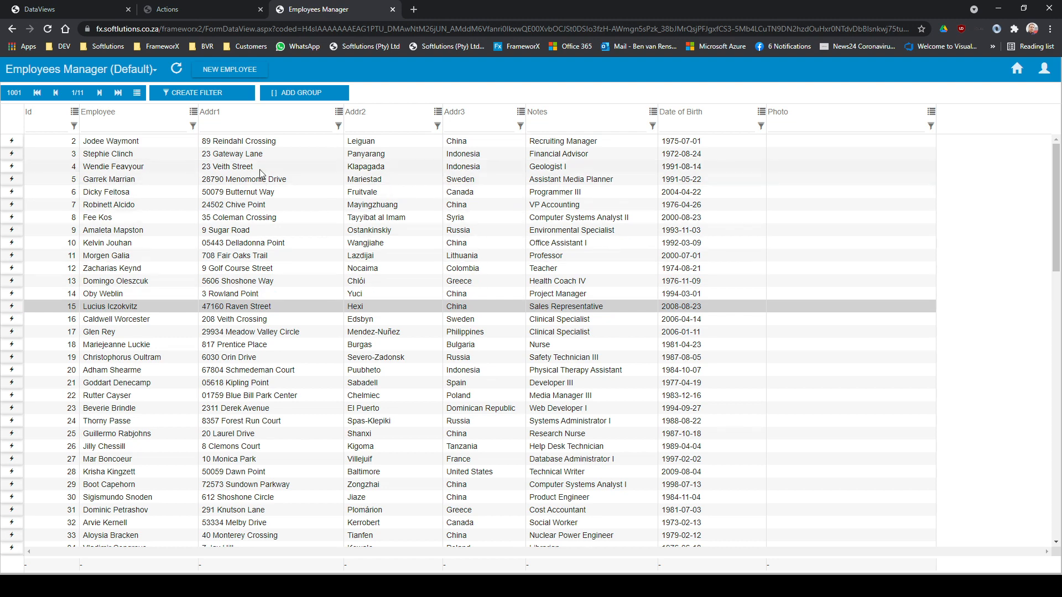
{"action": "left_click", "coordinate": [243, 143]}
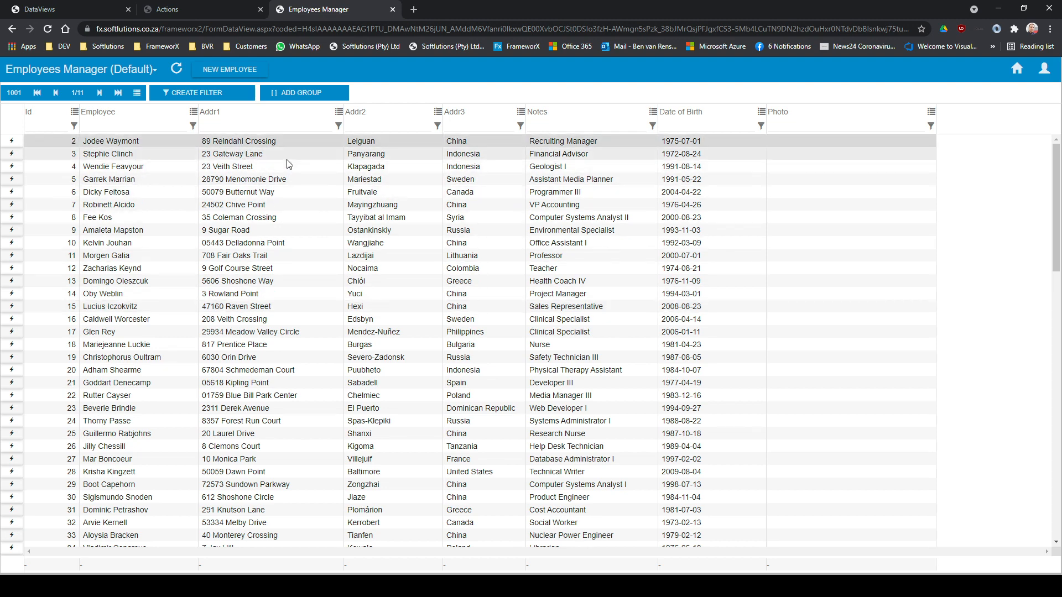
{"action": "double_click", "coordinate": [267, 142]}
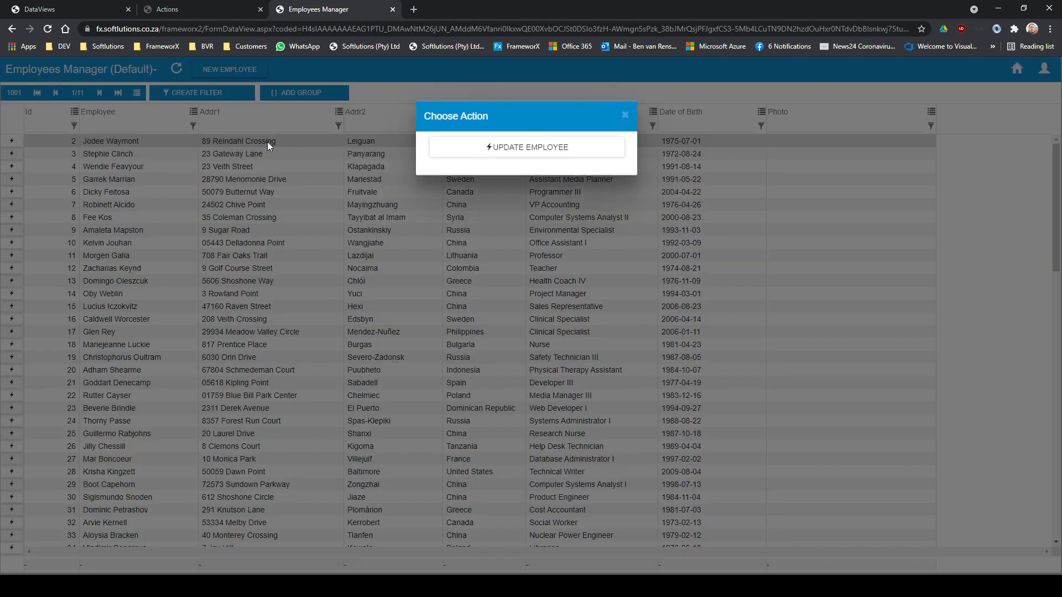
{"action": "left_click", "coordinate": [504, 148]}
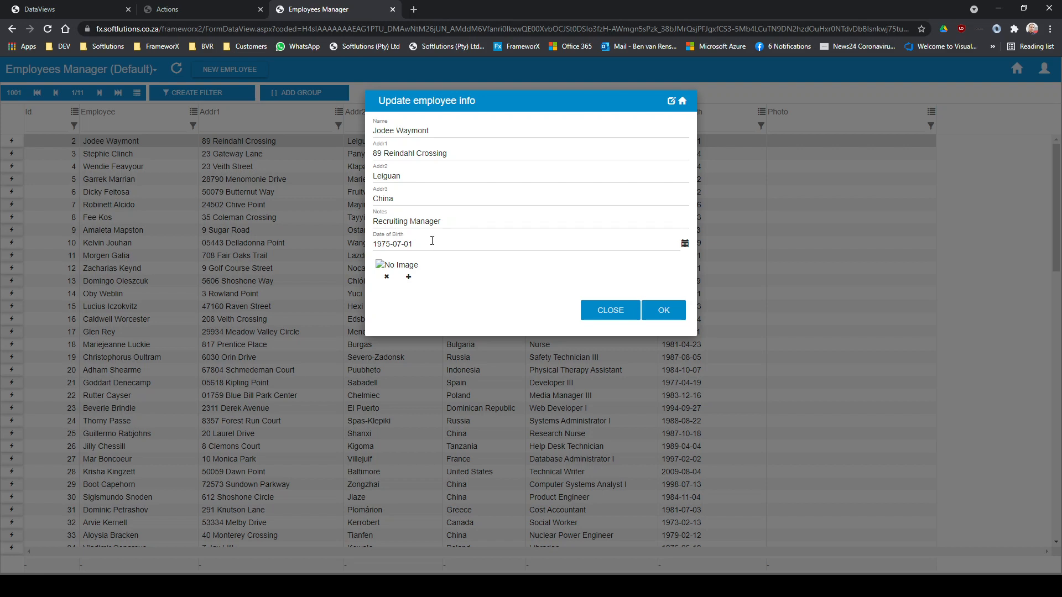
{"action": "left_click", "coordinate": [409, 280]}
{"action": "left_click", "coordinate": [672, 322]}
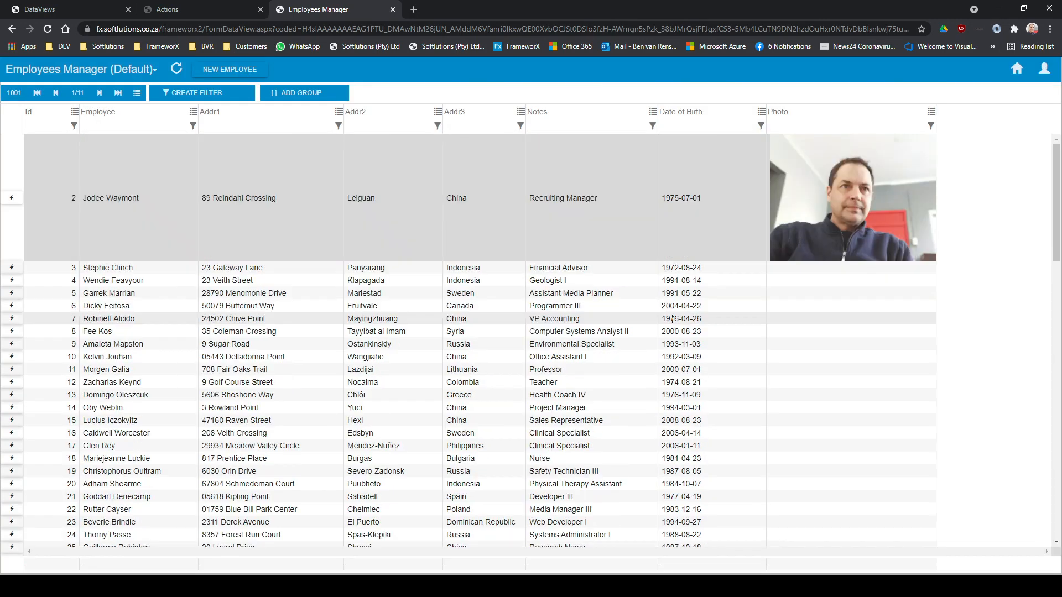